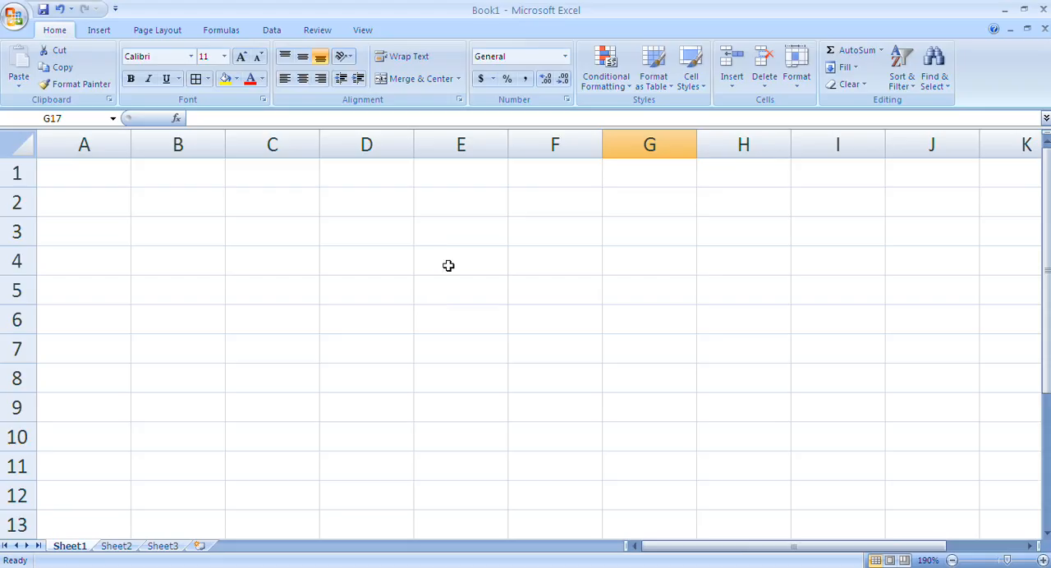
Enter 1 in cell A1 and 2 in cell A2 as the start of a number series
left_click(95, 175)
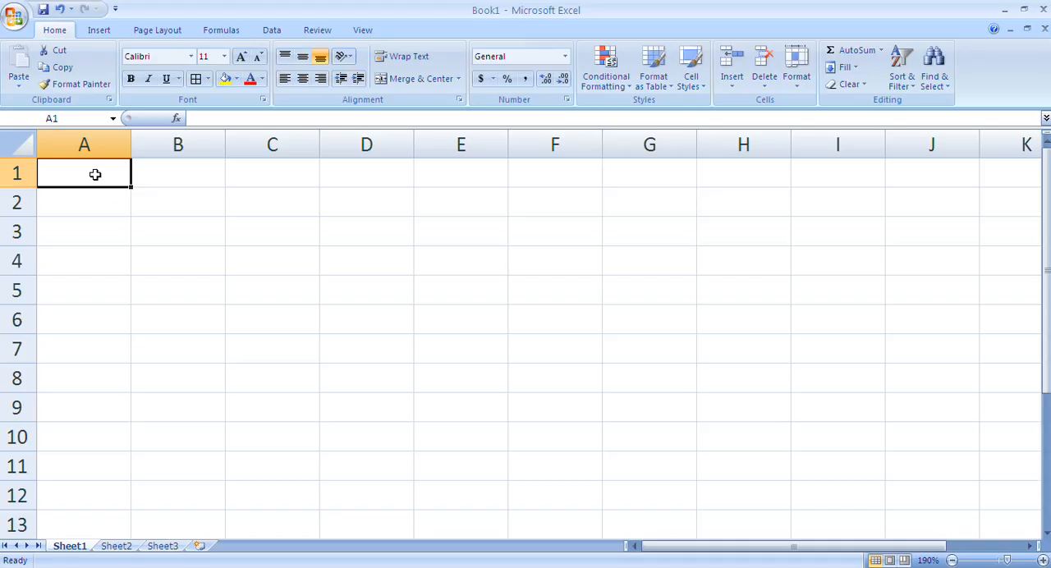
left_click(168, 175)
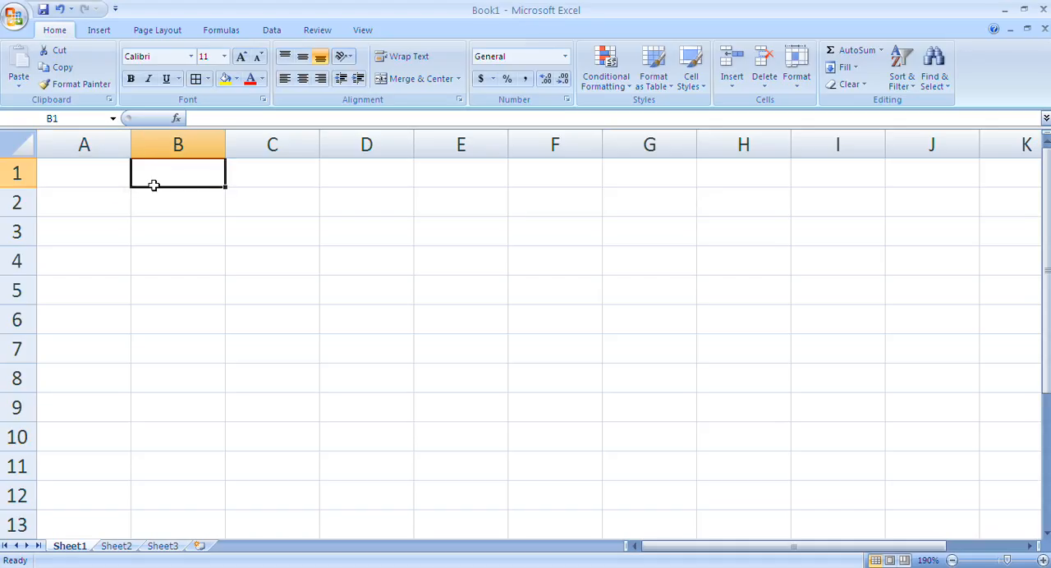
left_click(71, 178)
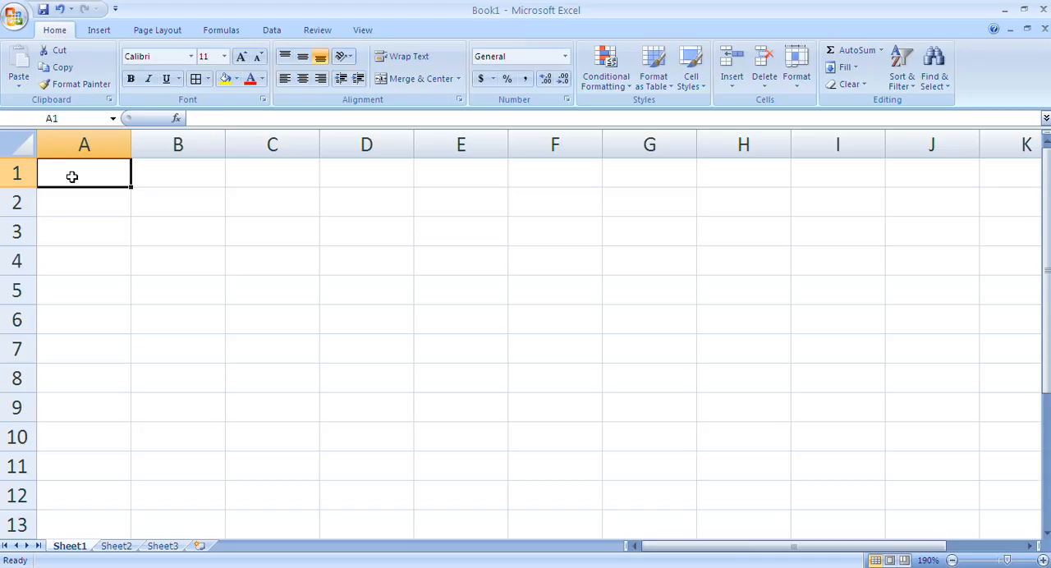
type("1")
key("Return")
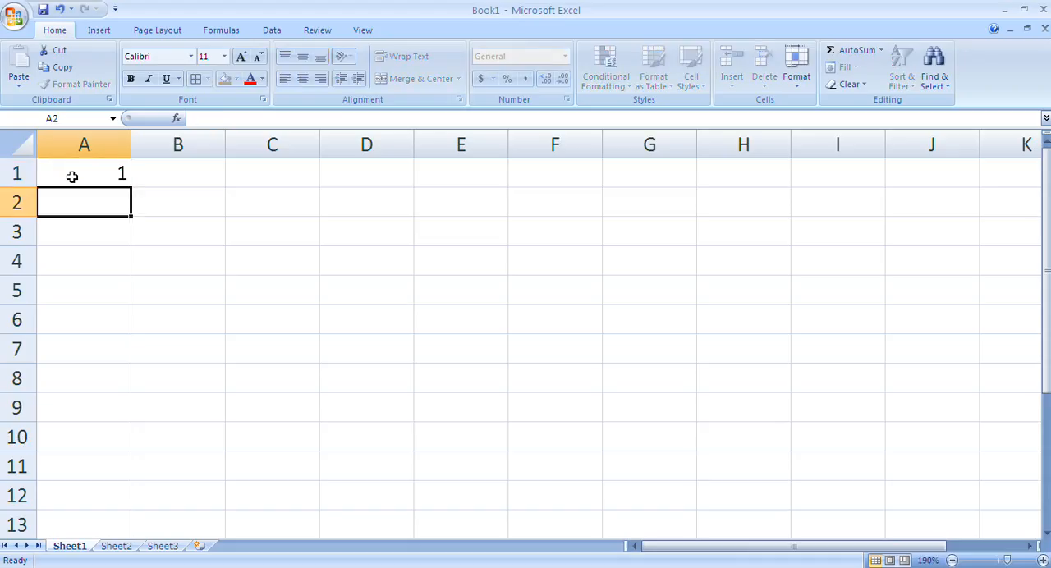
type("2")
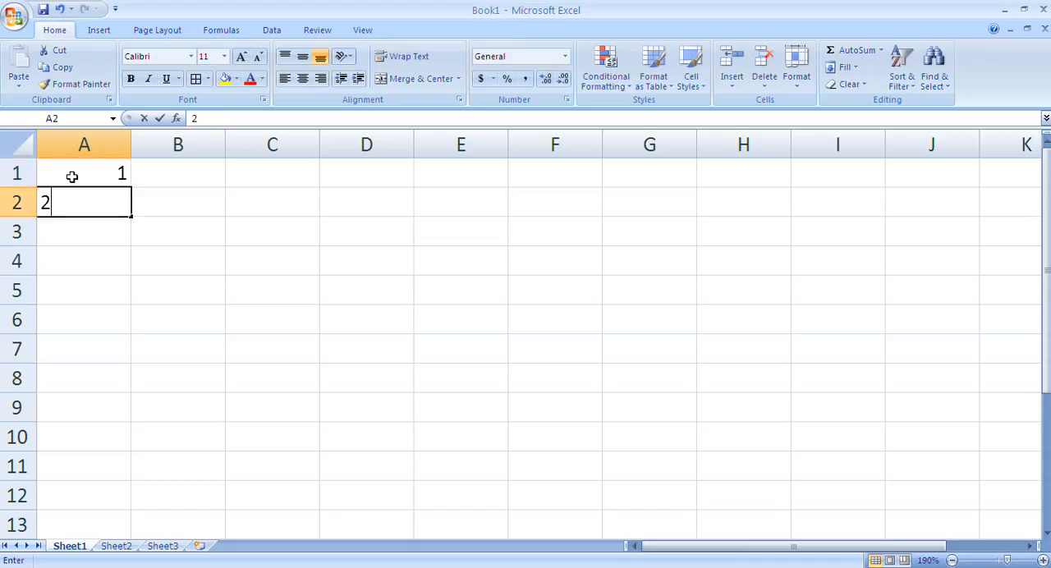
key("Return")
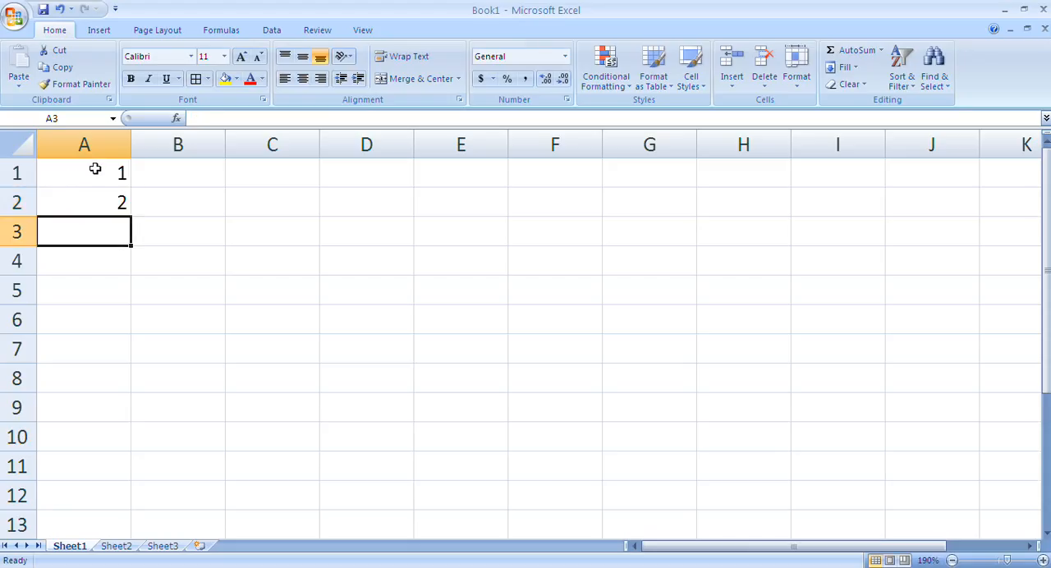
Extend the series from A1:A2 down to A10 with AutoFill so it runs from 1 to 10
left_click_drag(100, 173, 97, 199)
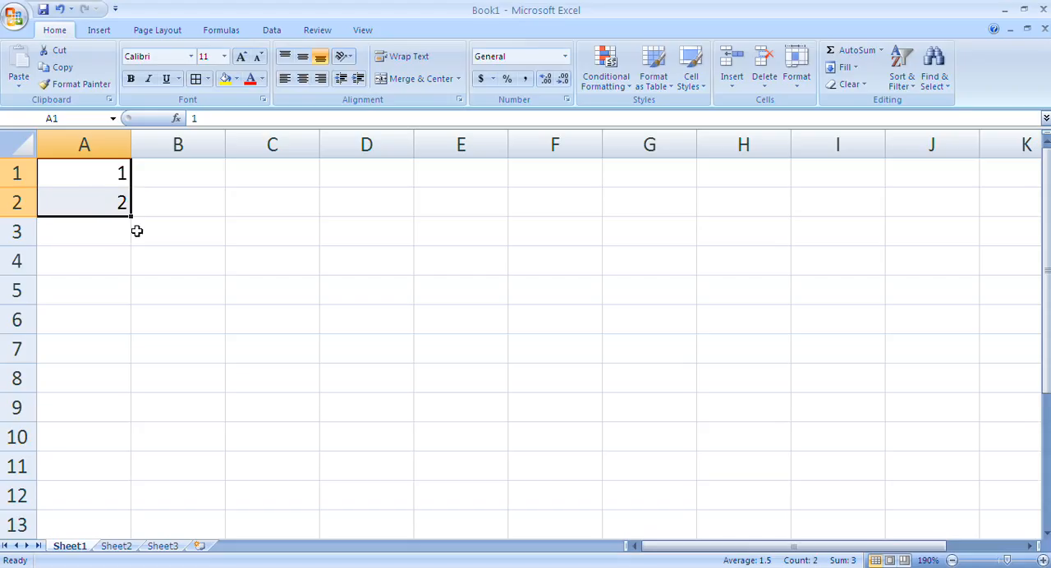
left_click(92, 166)
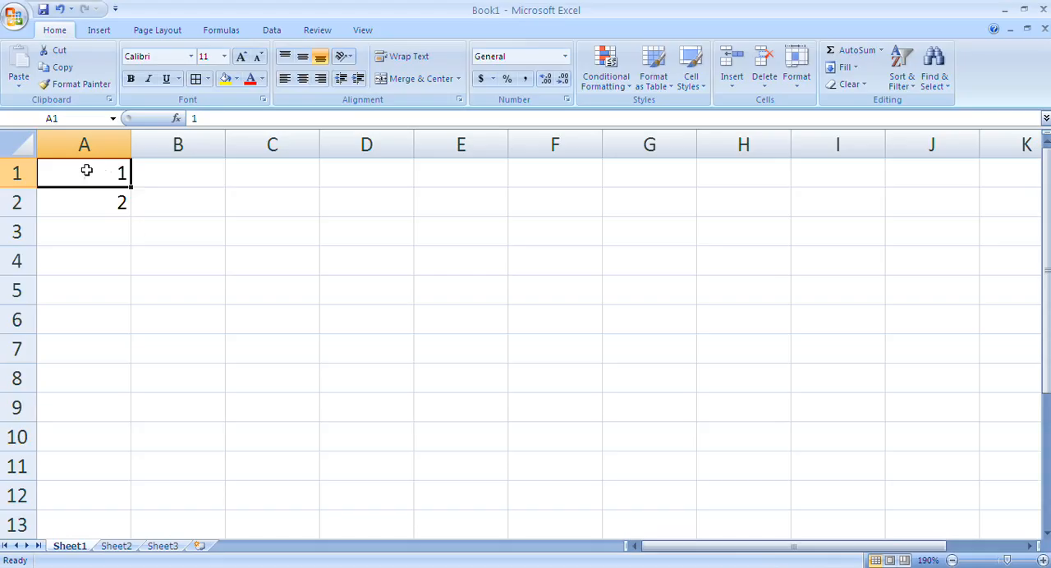
left_click_drag(82, 169, 73, 196)
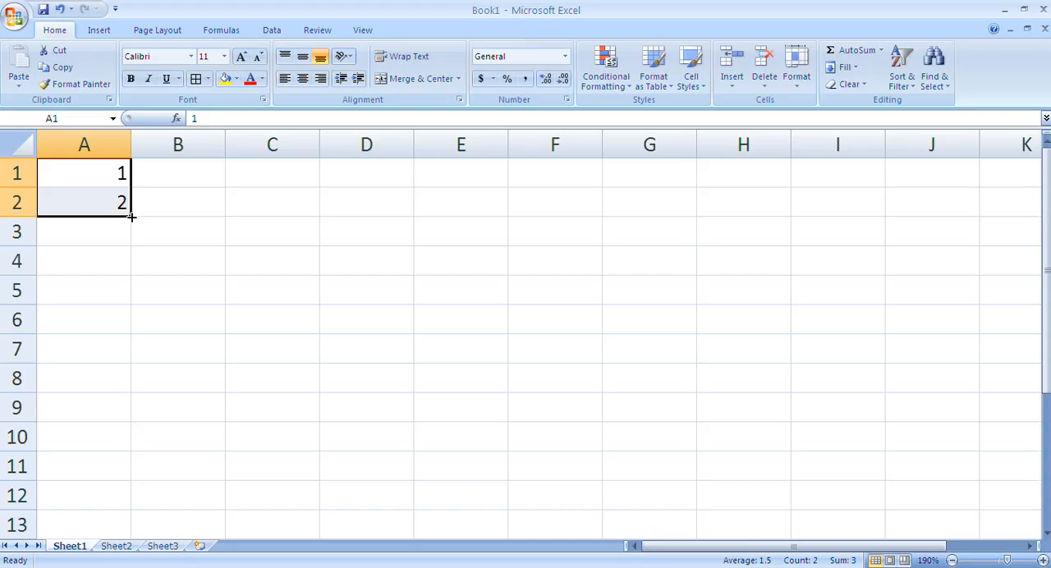
left_click_drag(132, 217, 131, 217)
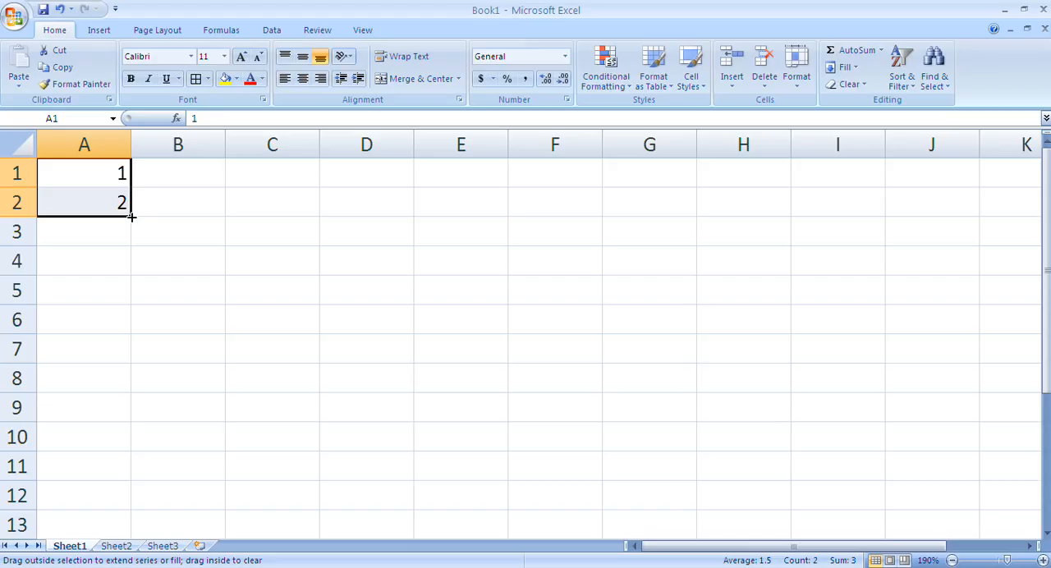
left_click_drag(132, 217, 110, 443)
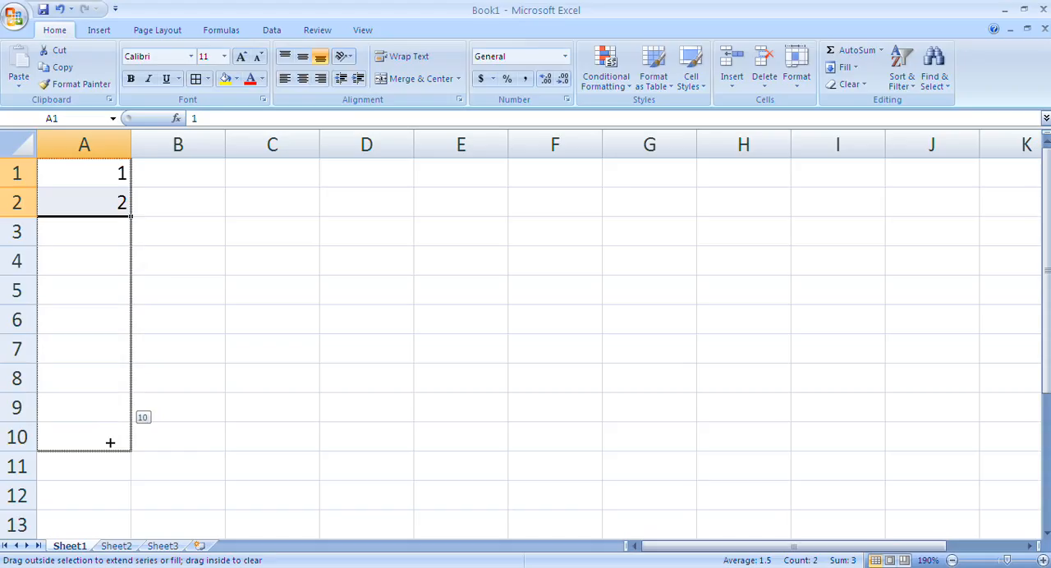
left_click_drag(110, 442, 109, 440)
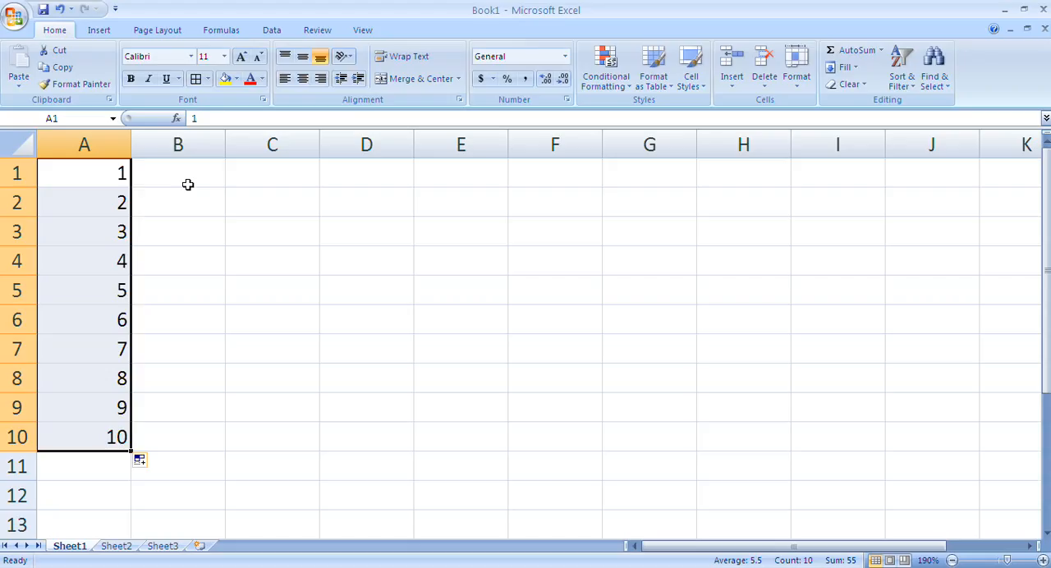
Enter 2 in B1 and 4 in B2, and extend that series down to B10 with AutoFill
left_click(185, 181)
type("2")
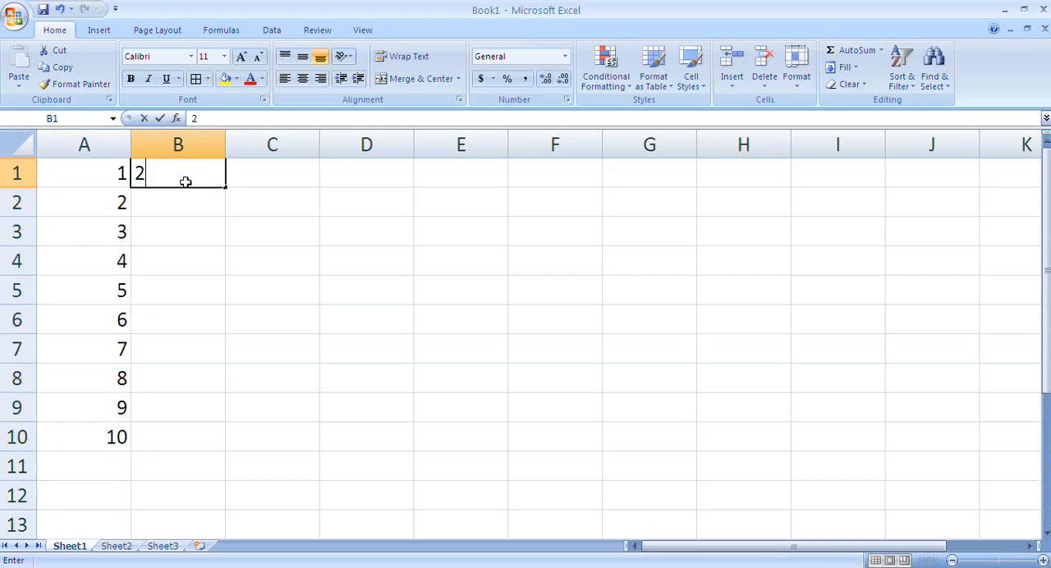
key("Return")
type("4")
key("Return")
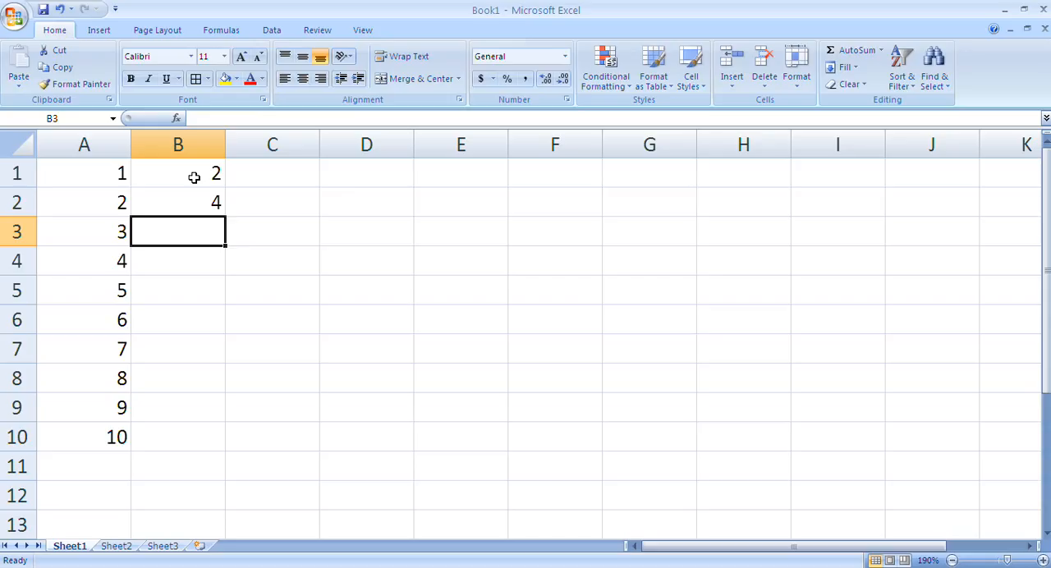
left_click_drag(197, 168, 181, 195)
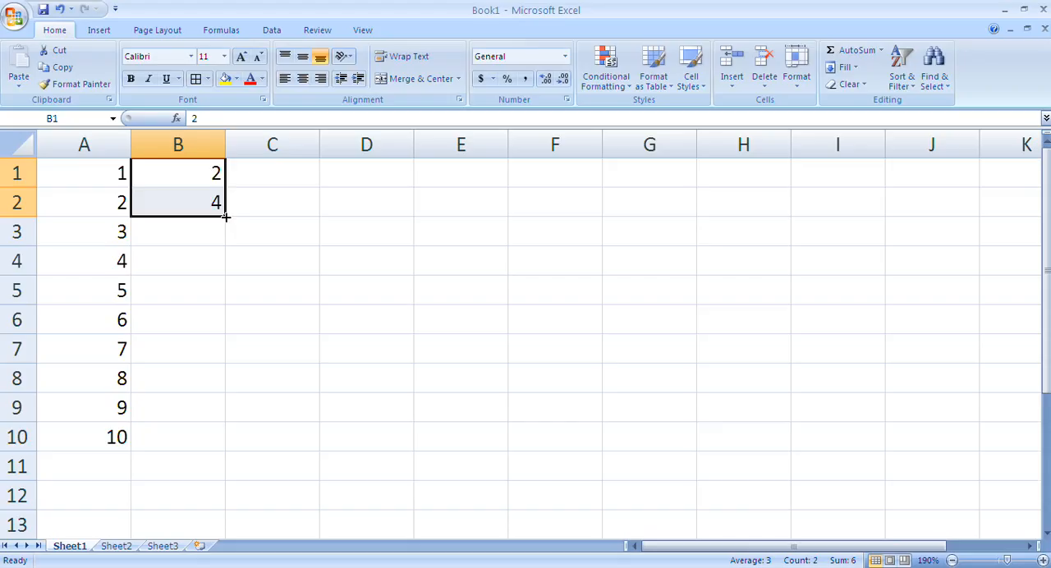
left_click_drag(226, 217, 199, 443)
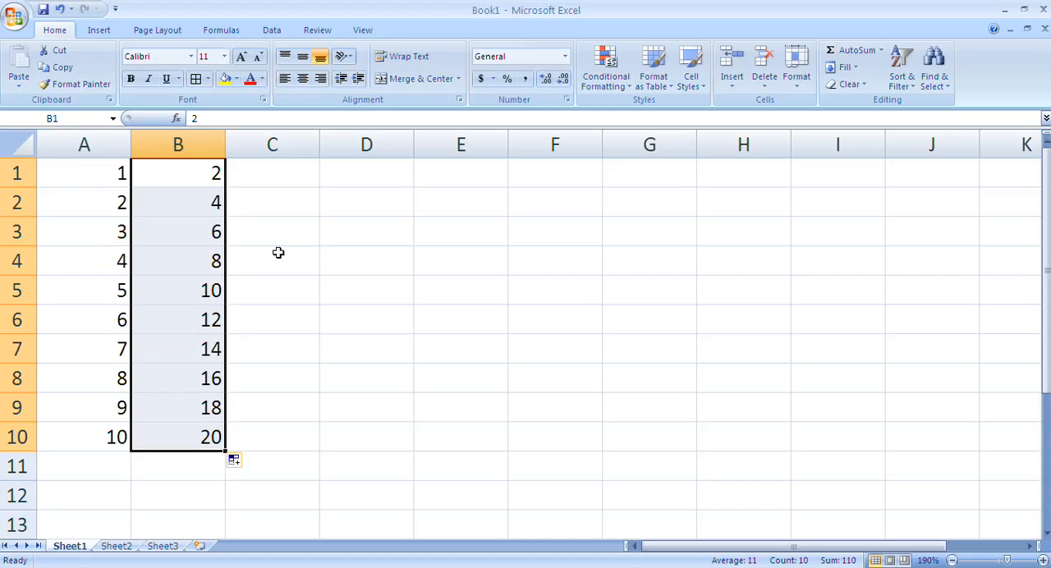
Extend the two number columns A1:B10 across to column J with AutoFill to build a multiplication table up to 10
left_click(102, 172)
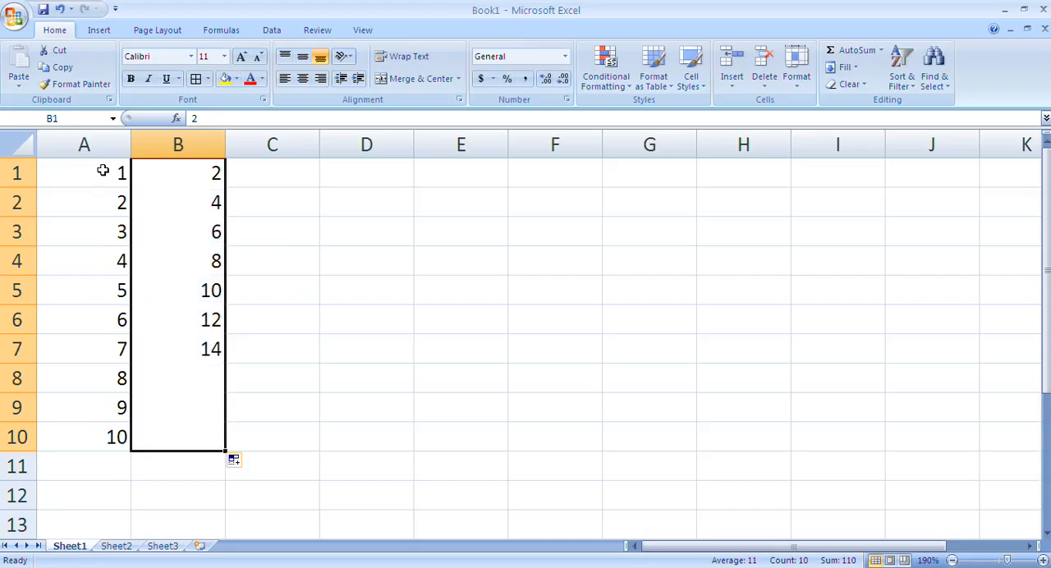
left_click_drag(102, 171, 160, 447)
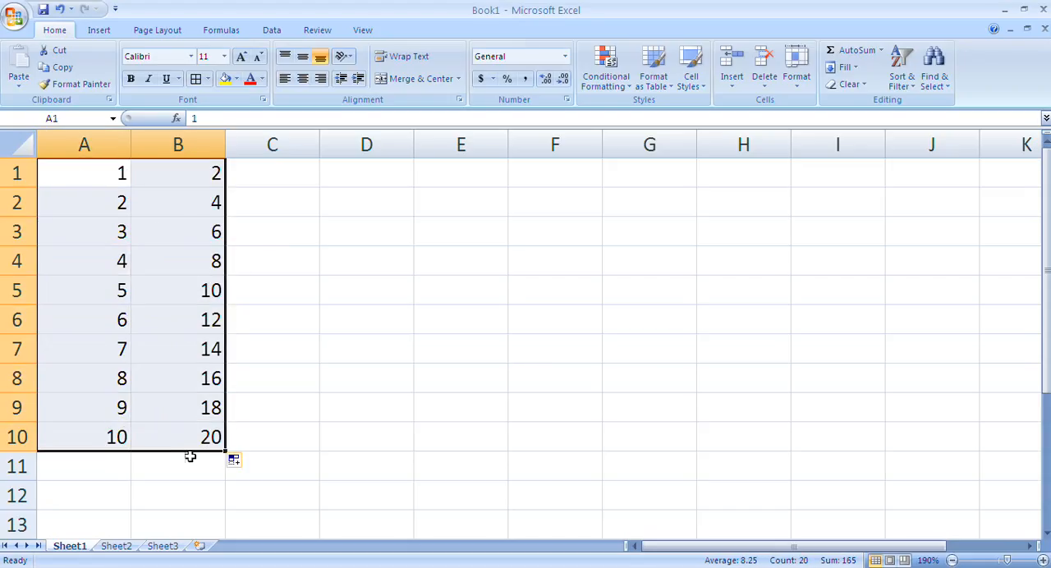
left_click(104, 170)
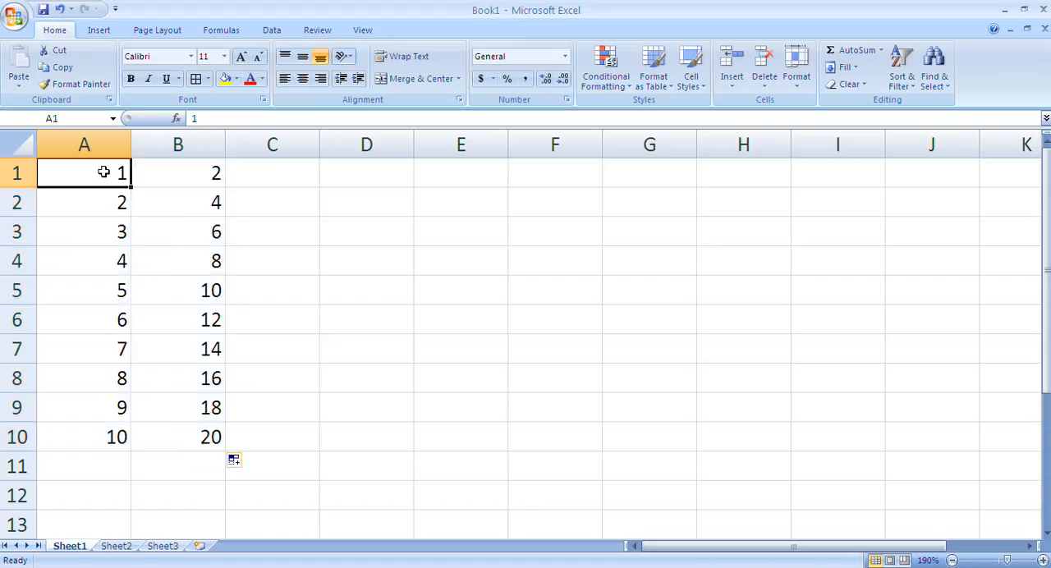
left_click(164, 177)
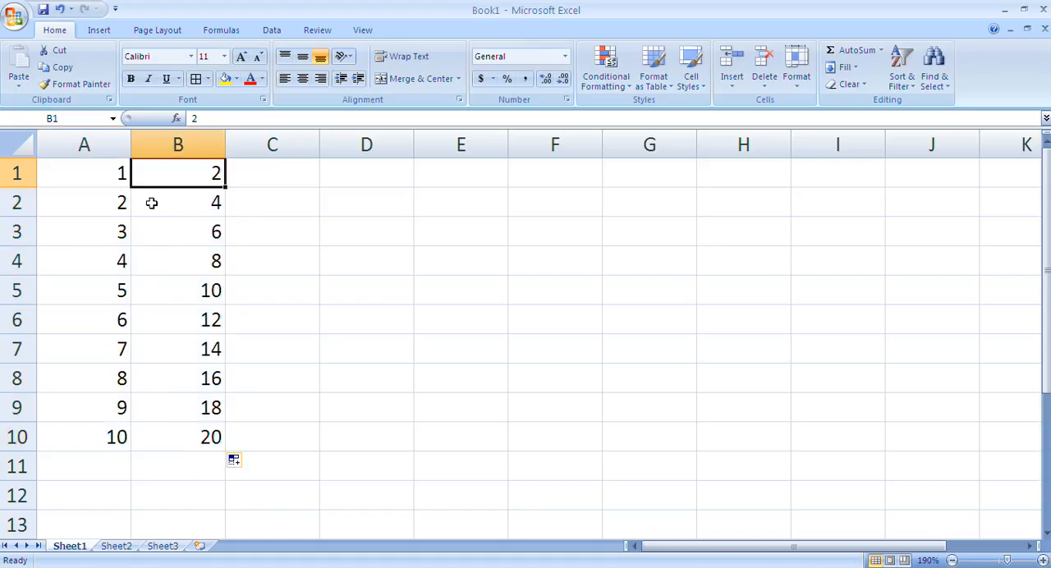
left_click(95, 168)
left_click_drag(96, 168, 214, 440)
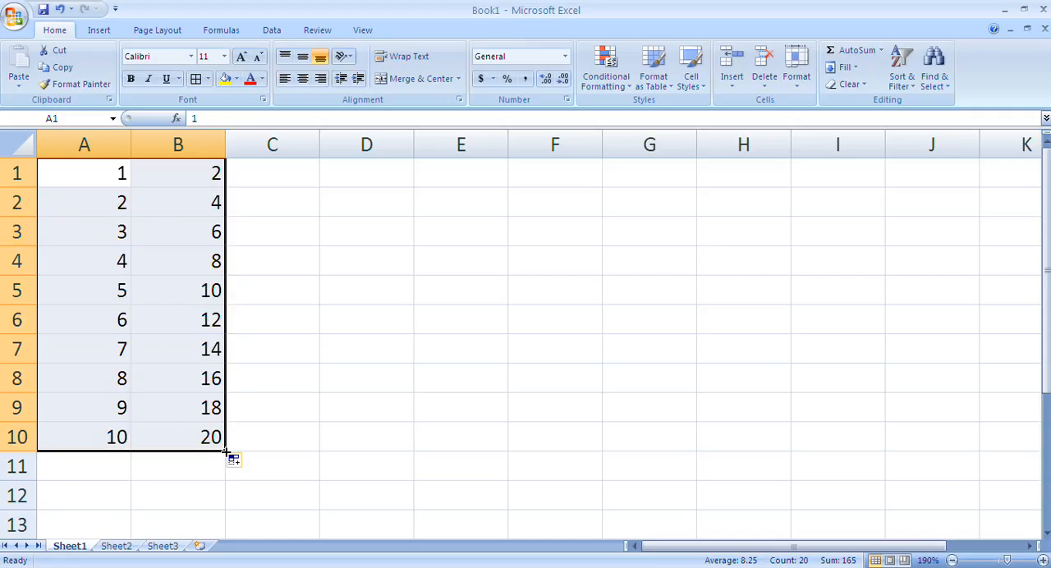
left_click_drag(226, 452, 951, 441)
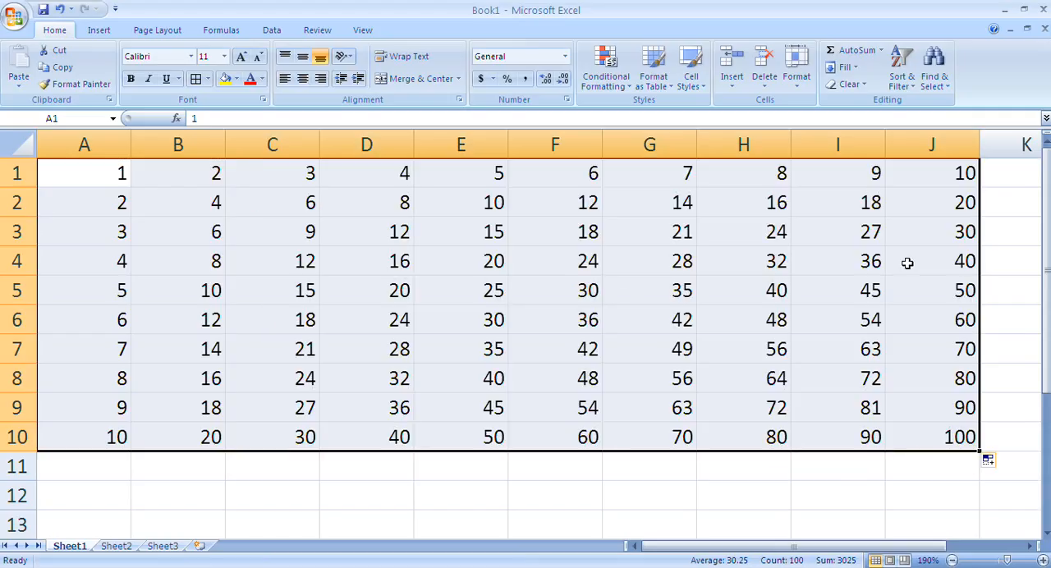
left_click(443, 386)
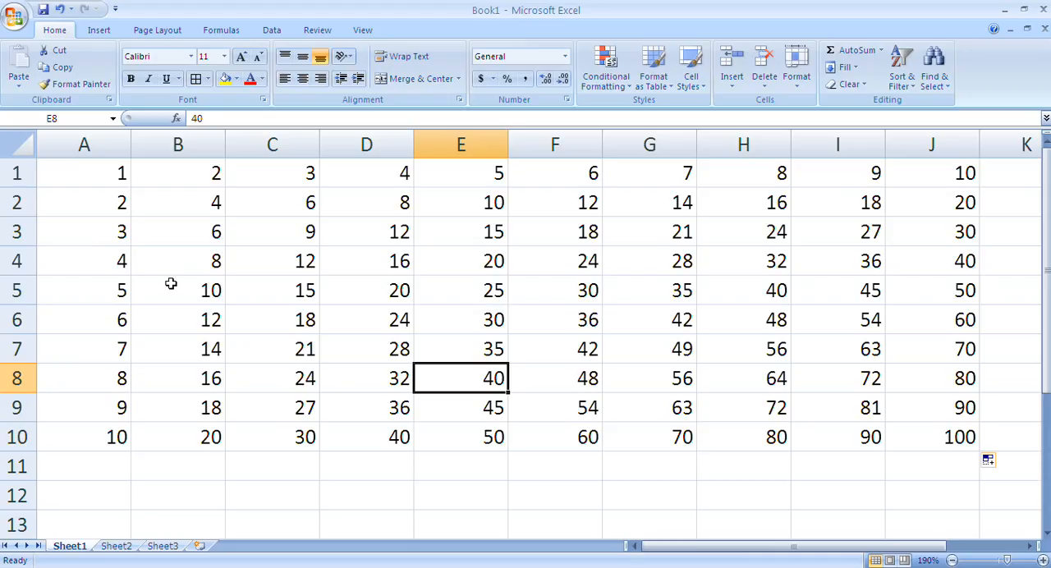
Enter the formula =d16*e16 in F16 to calculate the Amount for Rice from its quantity and unit price
left_click(294, 494)
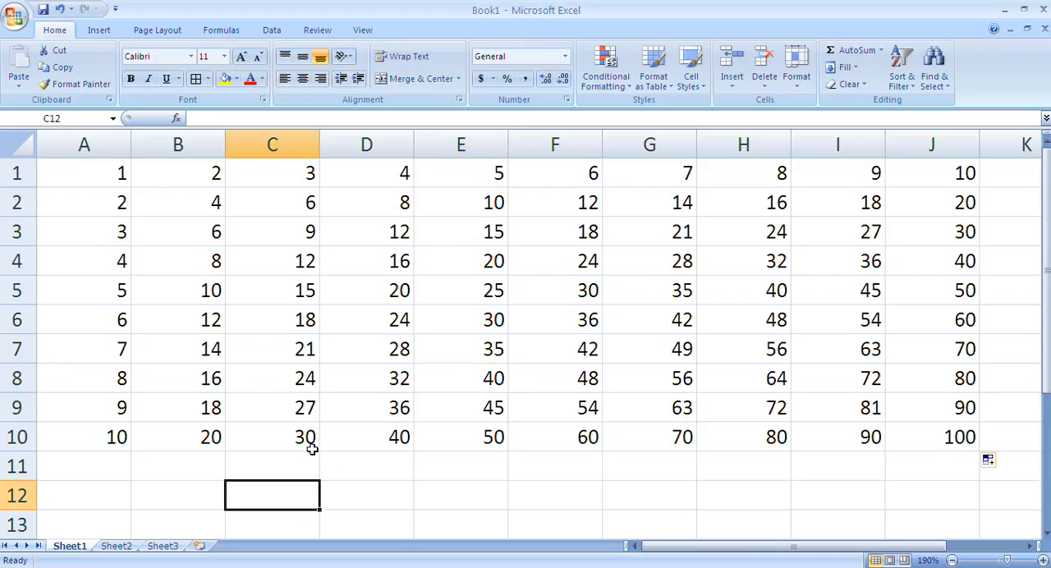
left_click(386, 492)
scroll(456, 504, "down", 4)
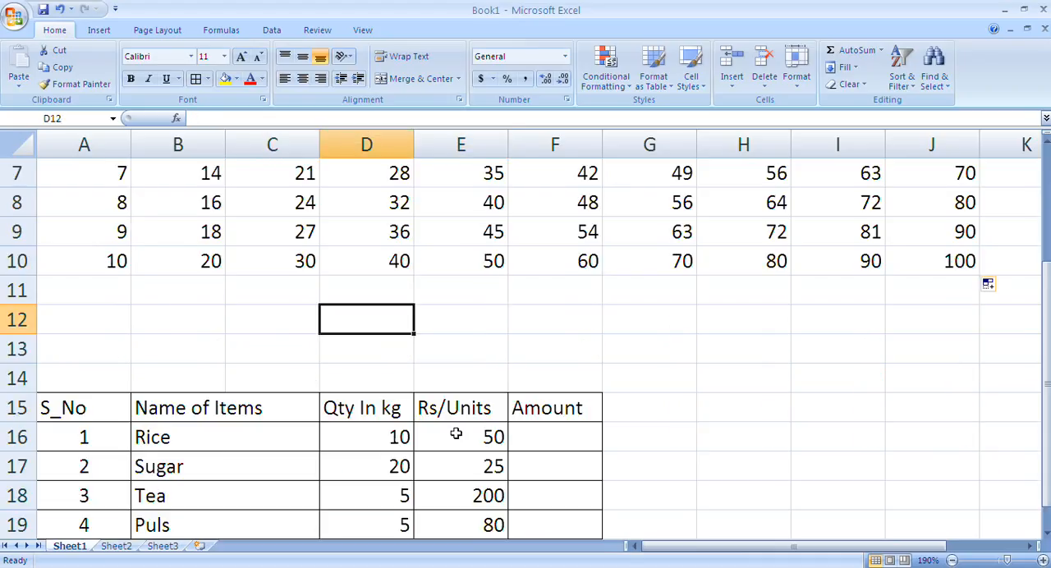
left_click(85, 205)
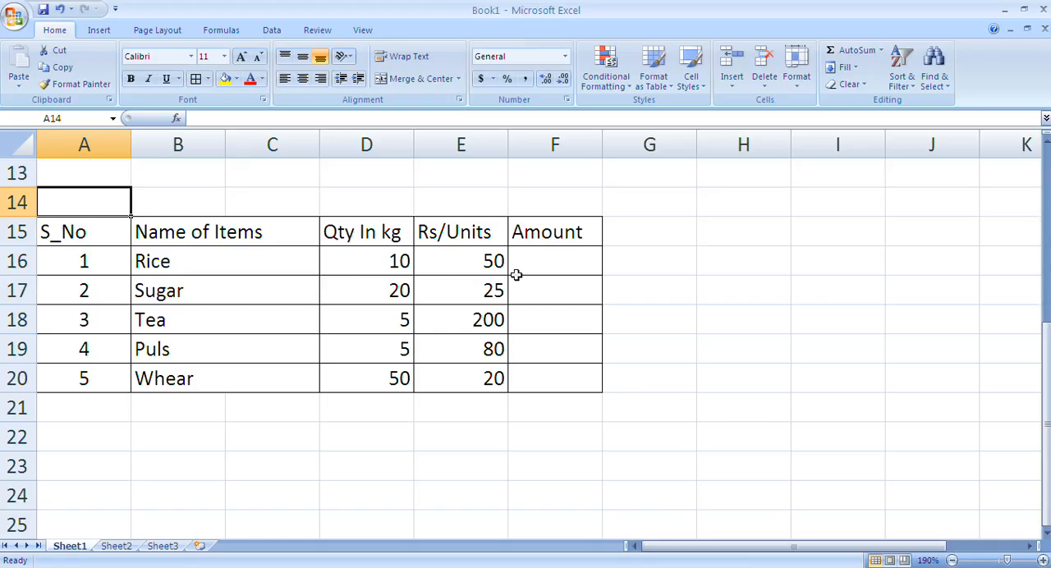
left_click(559, 265)
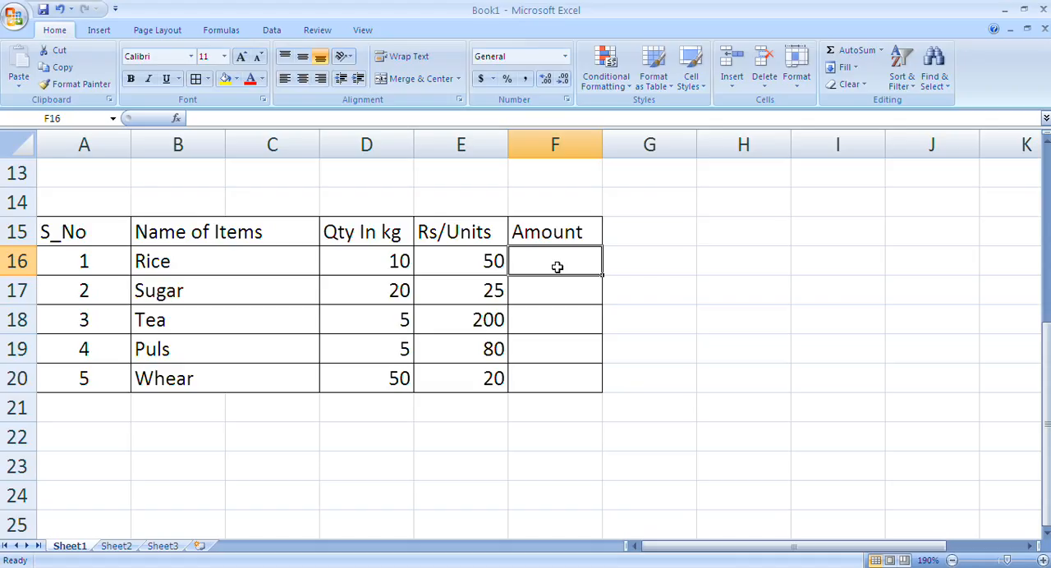
type("=")
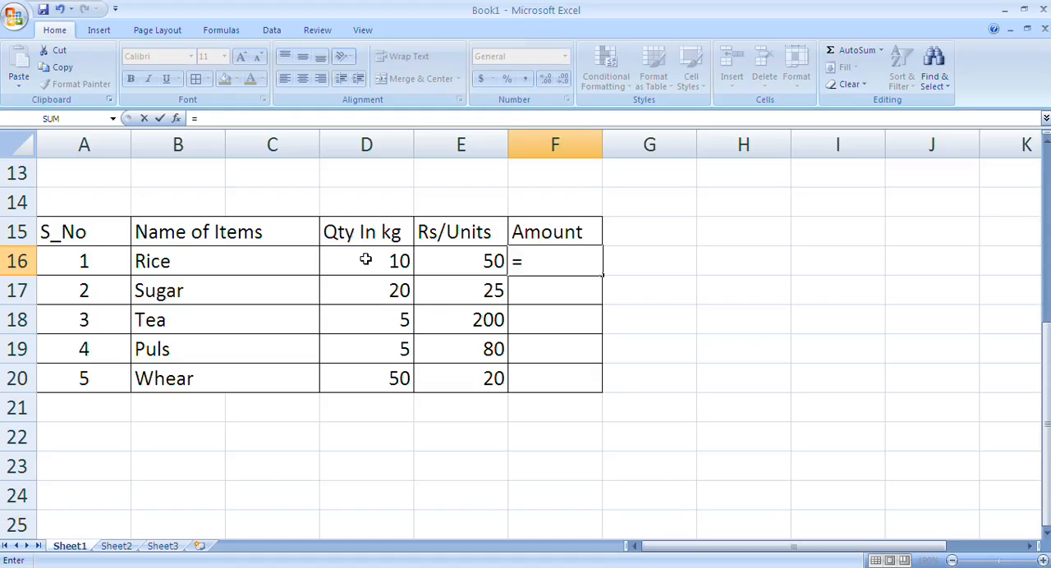
type("d16")
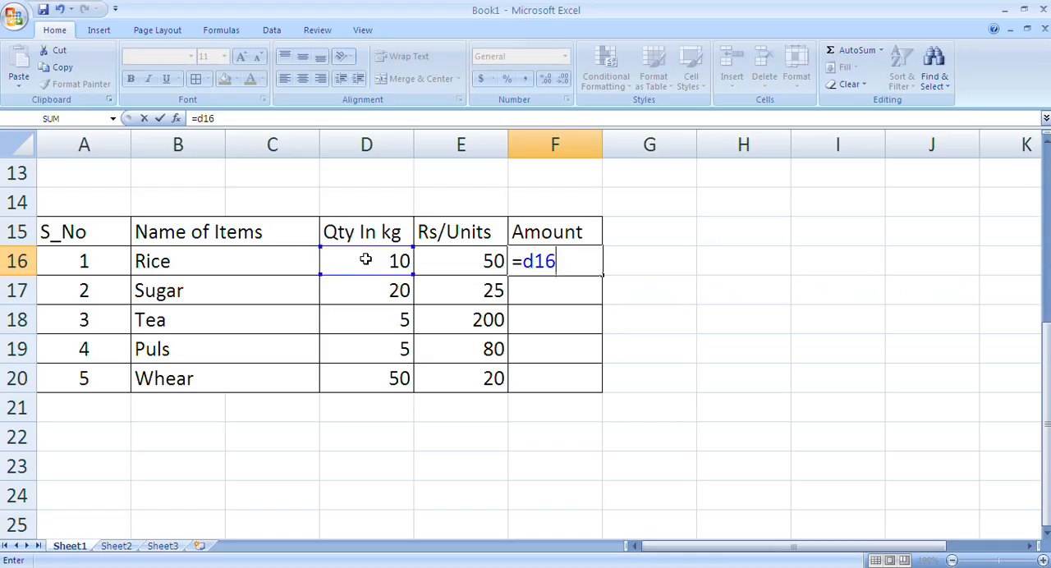
type("*")
type("e")
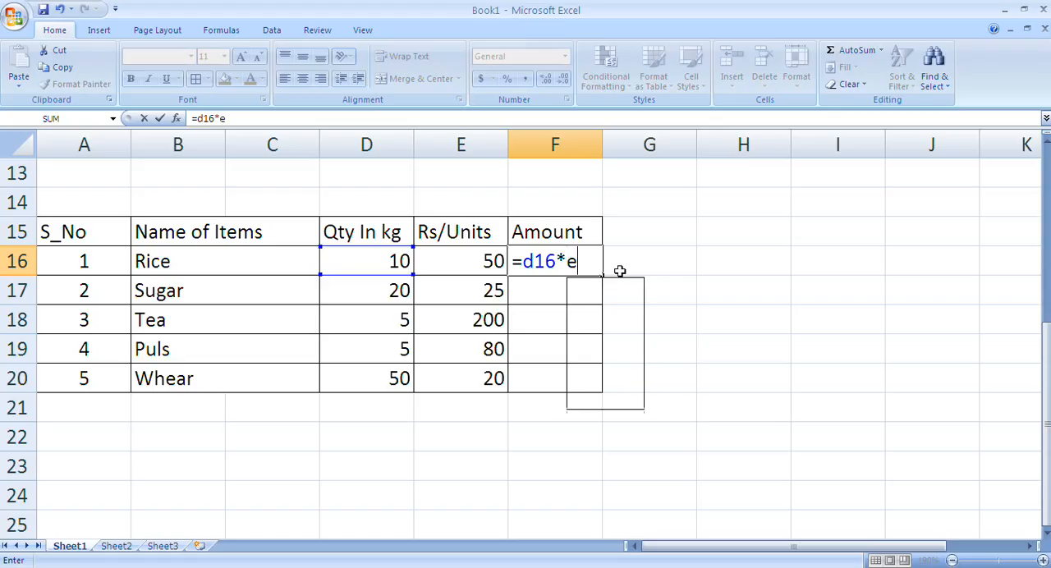
type("16")
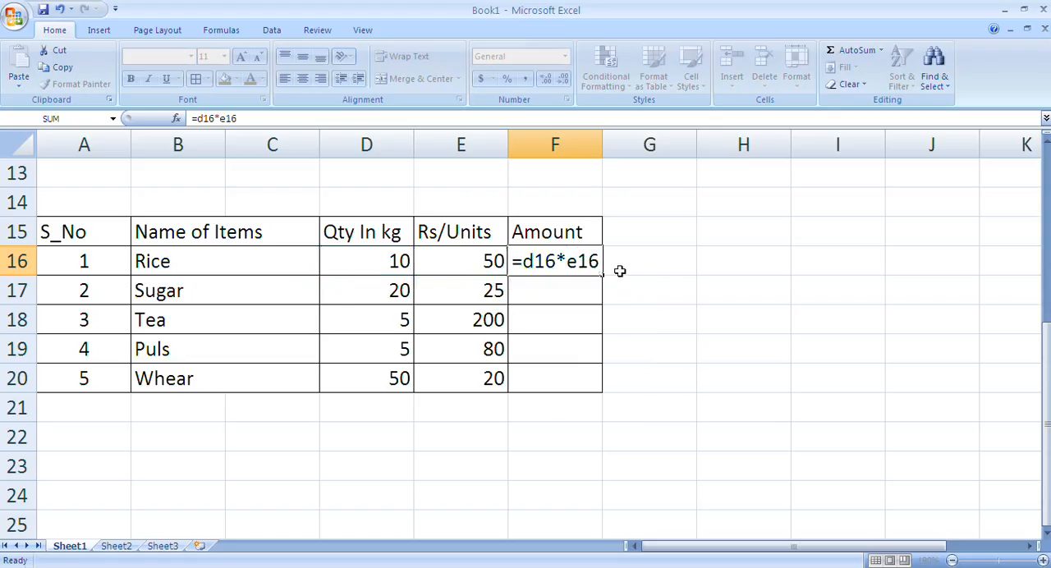
key("Return")
Copy the Amount formula from F16 down to F20 and check the formulas in the filled cells
left_click(548, 258)
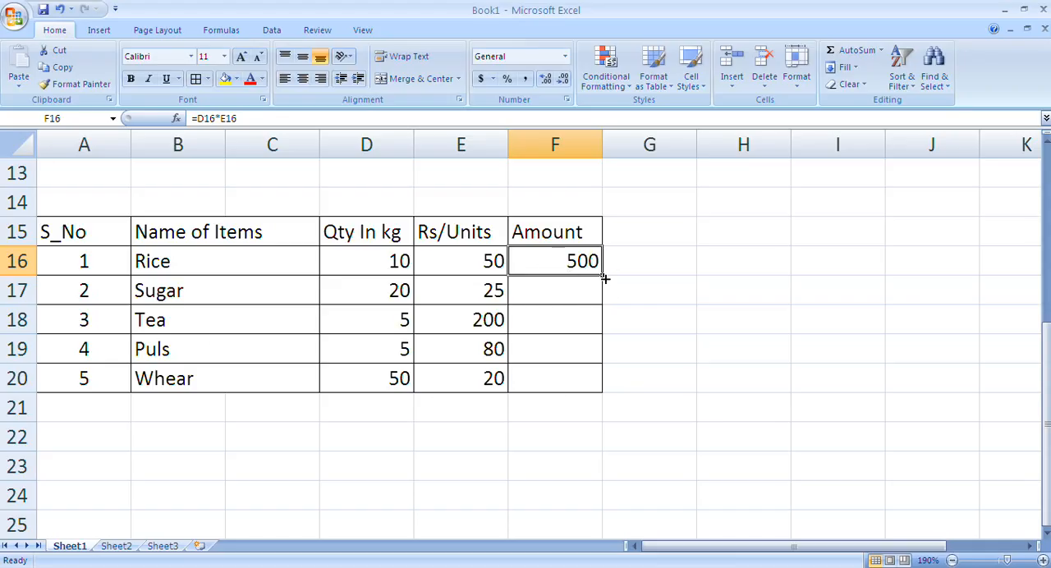
left_click_drag(602, 275, 585, 394)
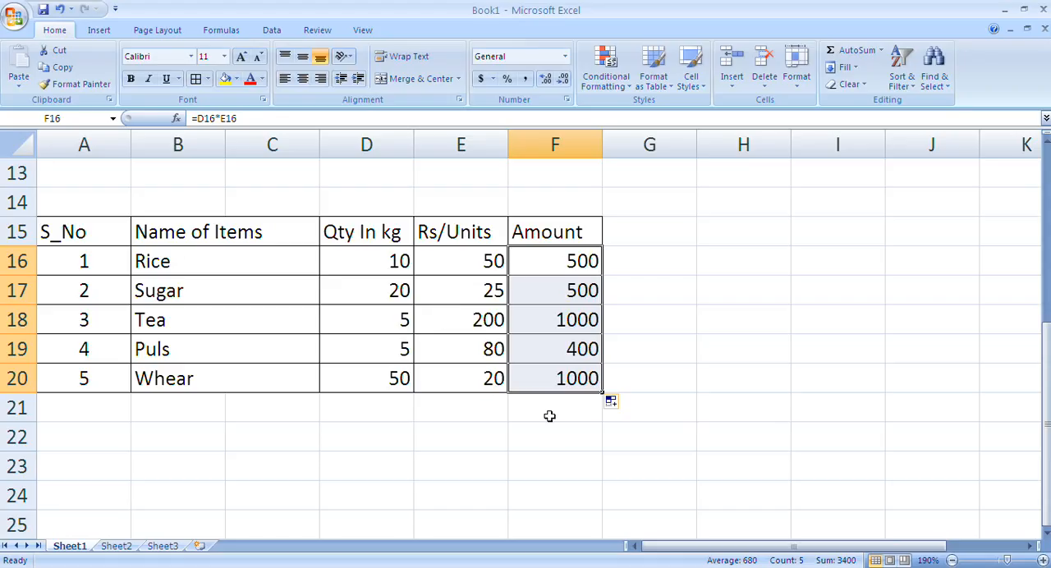
left_click(577, 298)
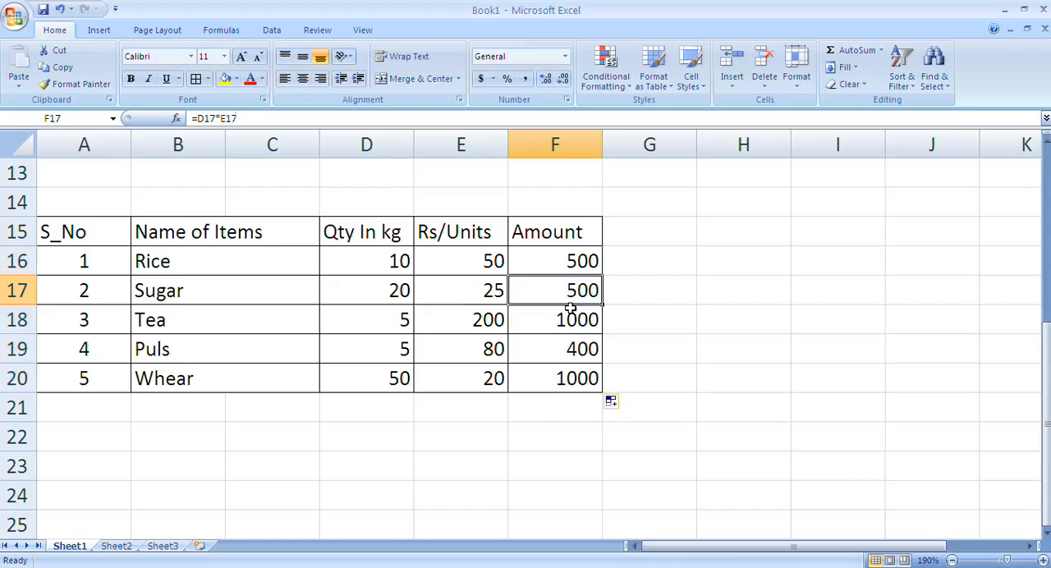
left_click(570, 324)
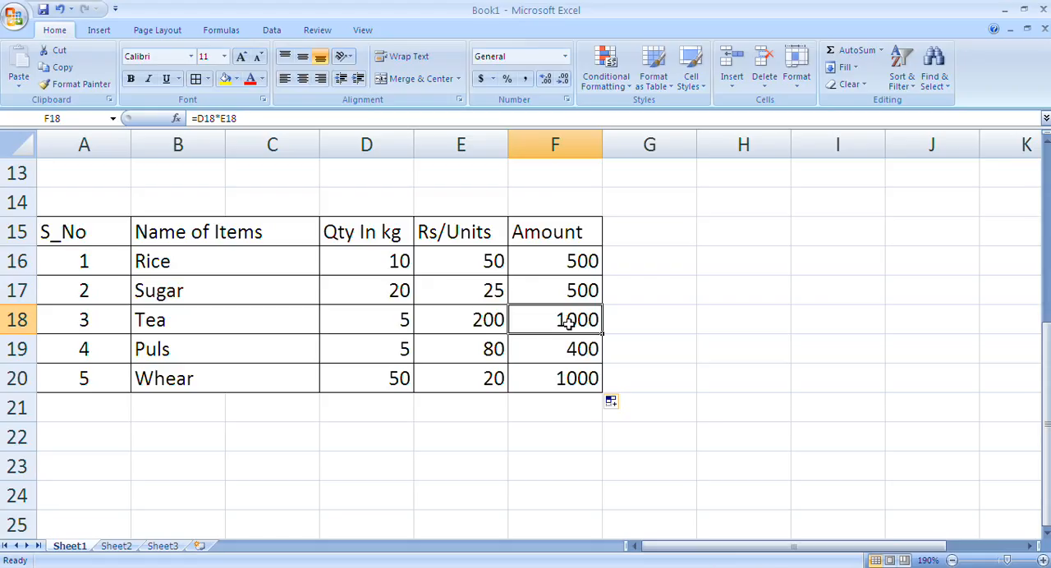
left_click(566, 352)
left_click(565, 383)
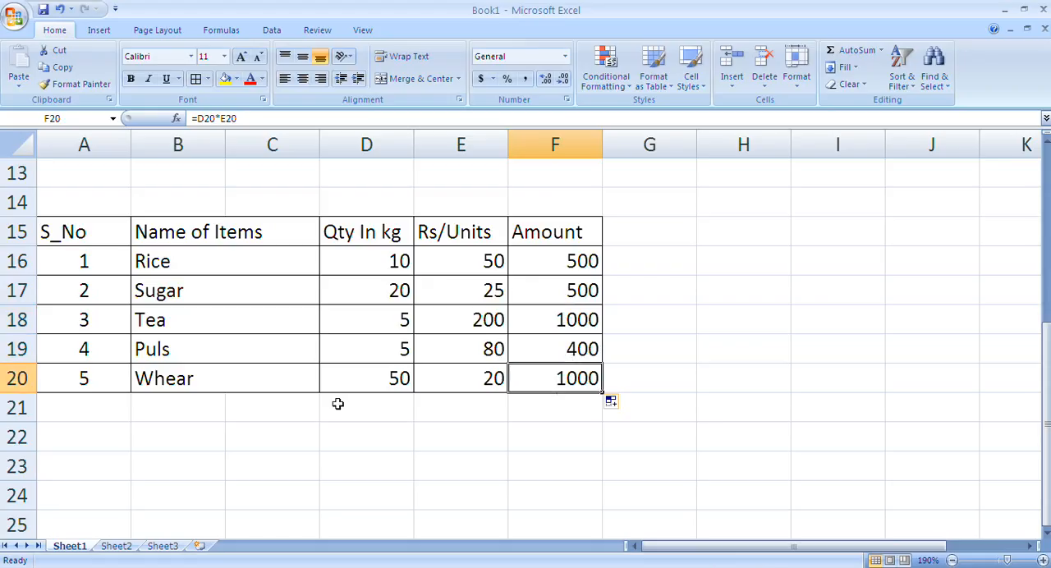
left_click(121, 431)
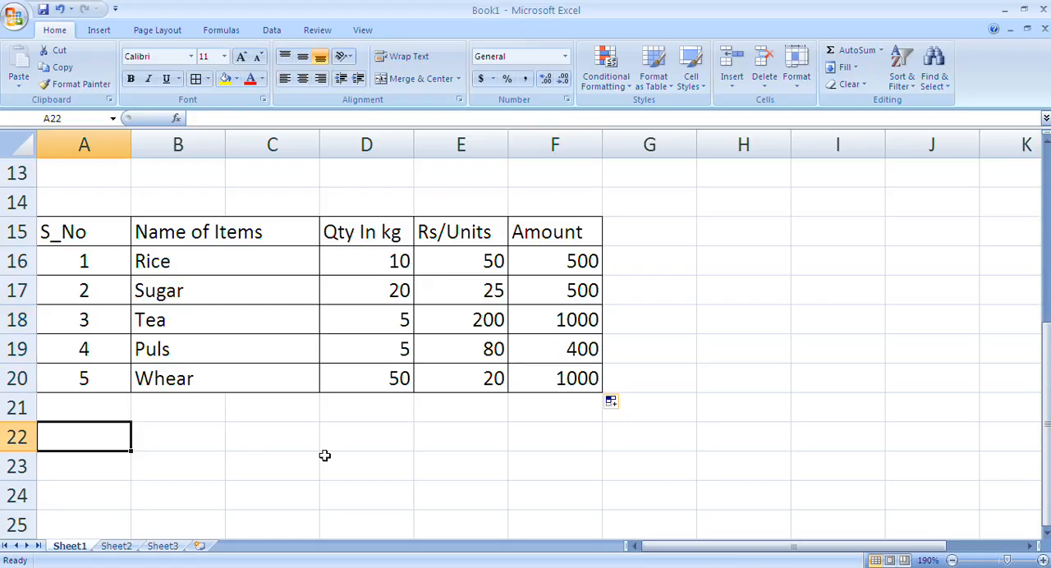
left_click(181, 438)
left_click_drag(283, 444, 319, 456)
left_click(370, 443)
left_click(506, 443)
left_click(566, 448)
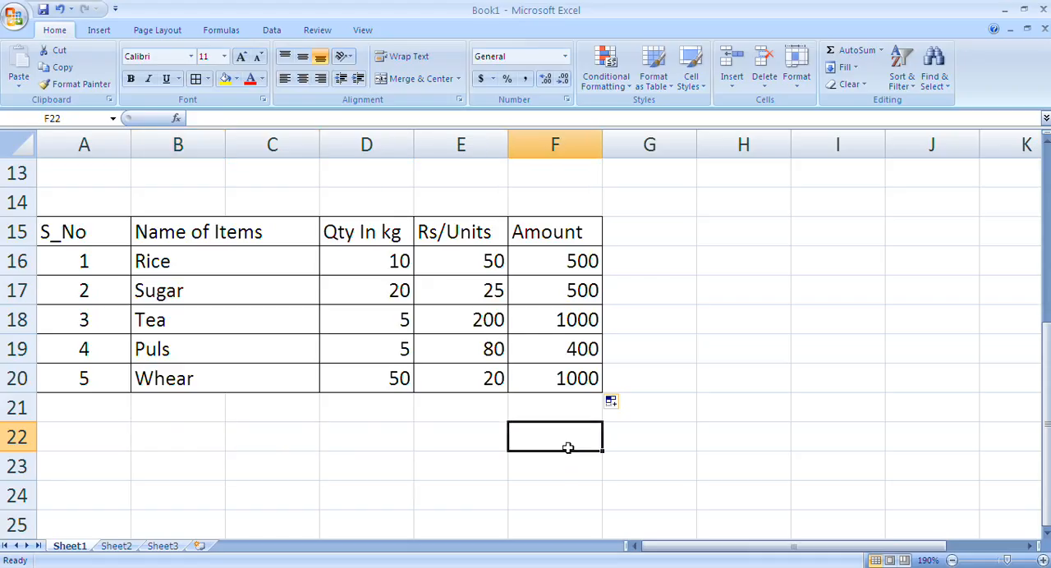
left_click(101, 438)
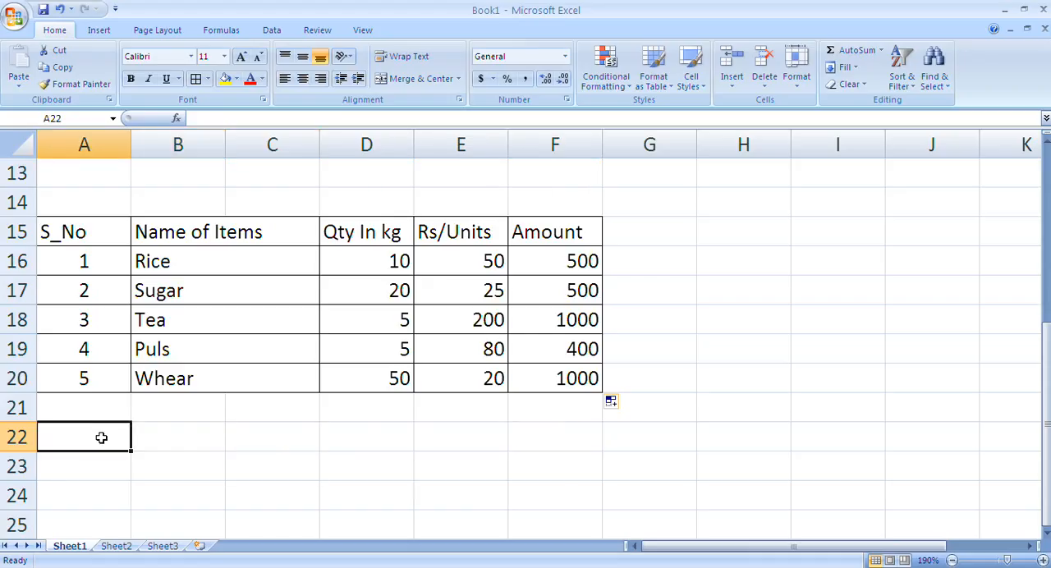